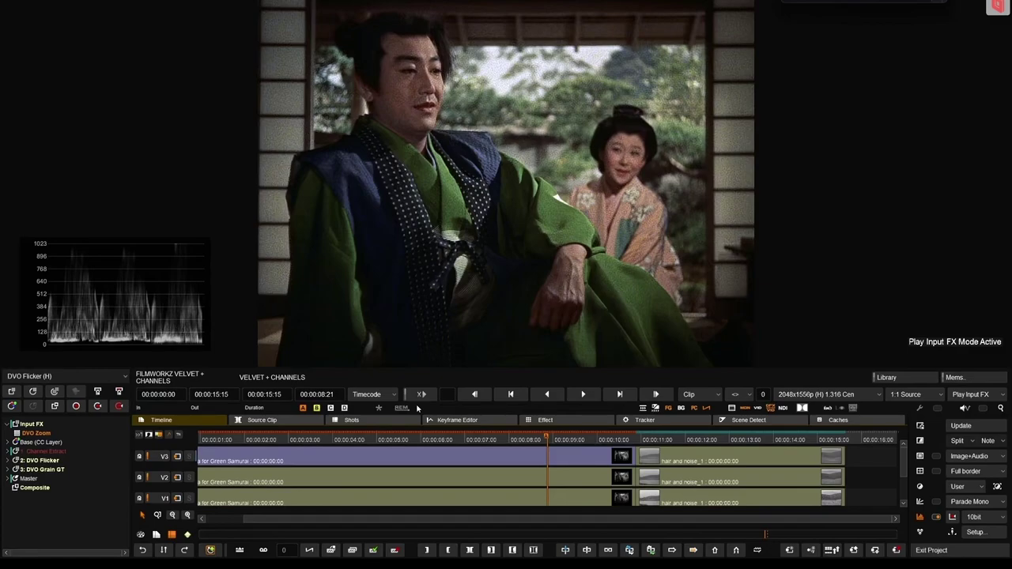
Step: Go to the start of the timeline and open the V3 clip's Channel Extract settings
{"action": "key", "text": "Home"}
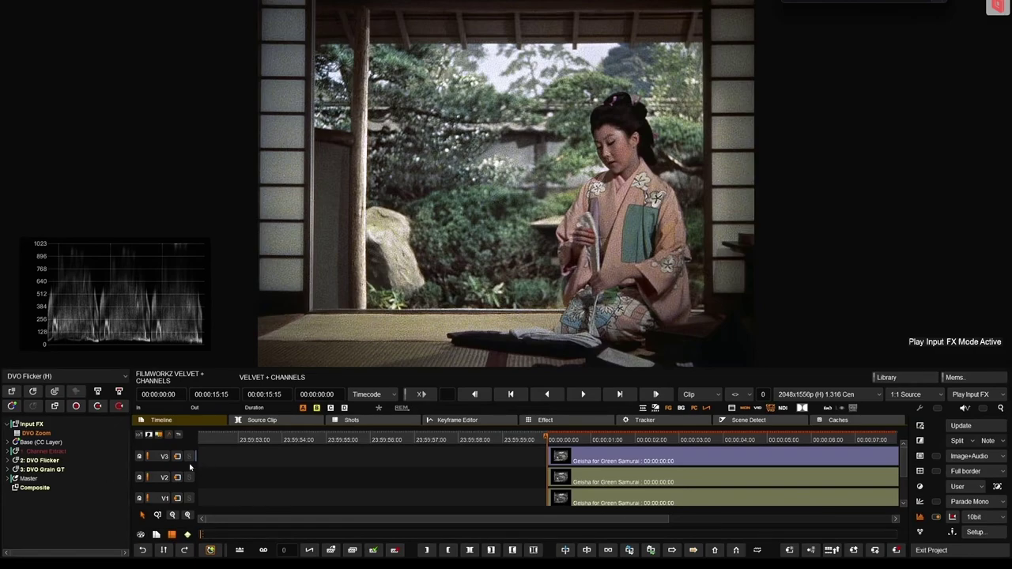
{"action": "double_click", "coordinate": [53, 453]}
{"action": "double_click", "coordinate": [47, 484]}
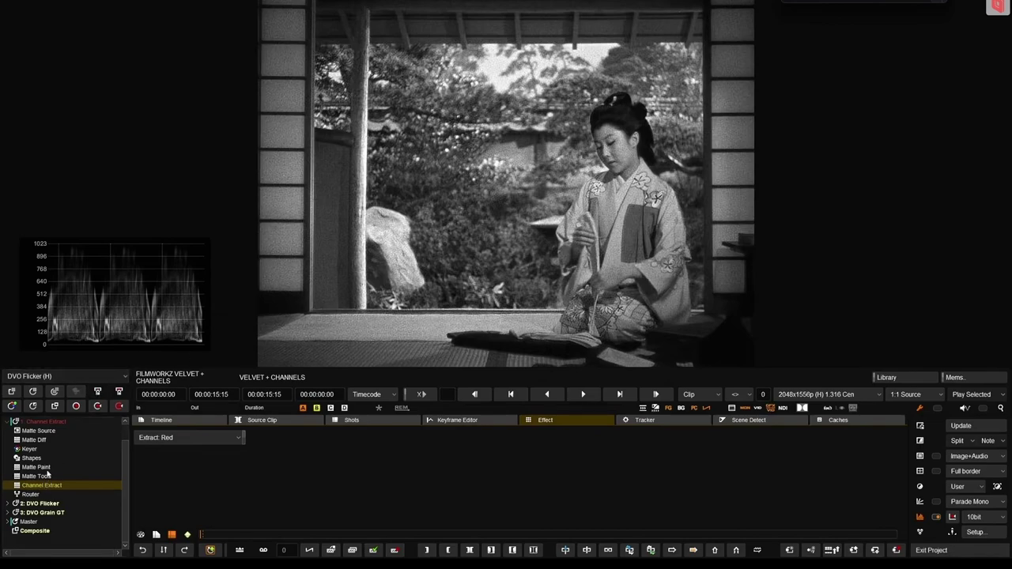
Step: Find Channel Extract among the image effects and review its channel choices, keeping the extraction on Red
{"action": "left_click", "coordinate": [77, 378]}
{"action": "mouse_move", "coordinate": [82, 416]}
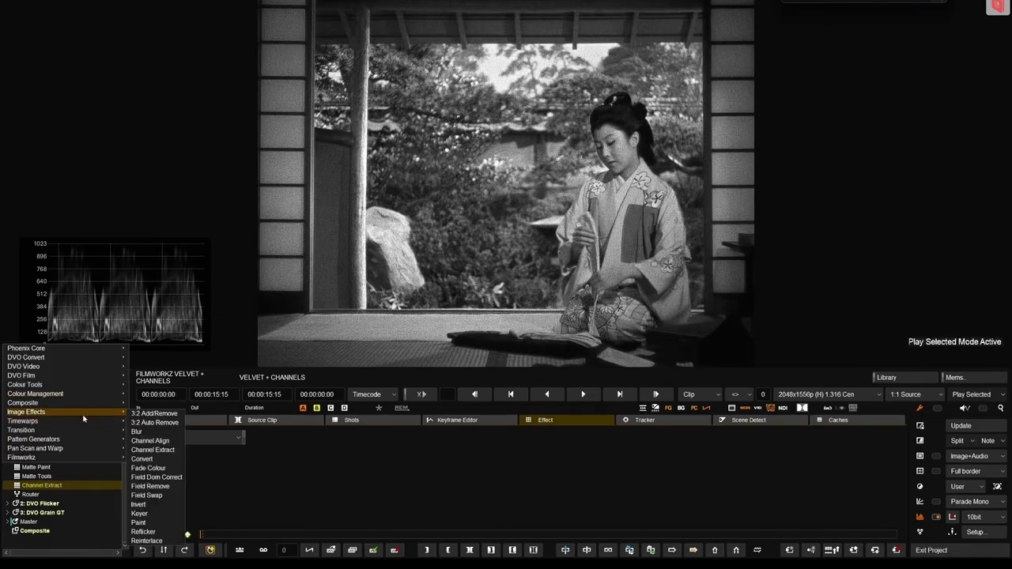
{"action": "left_click", "coordinate": [153, 449]}
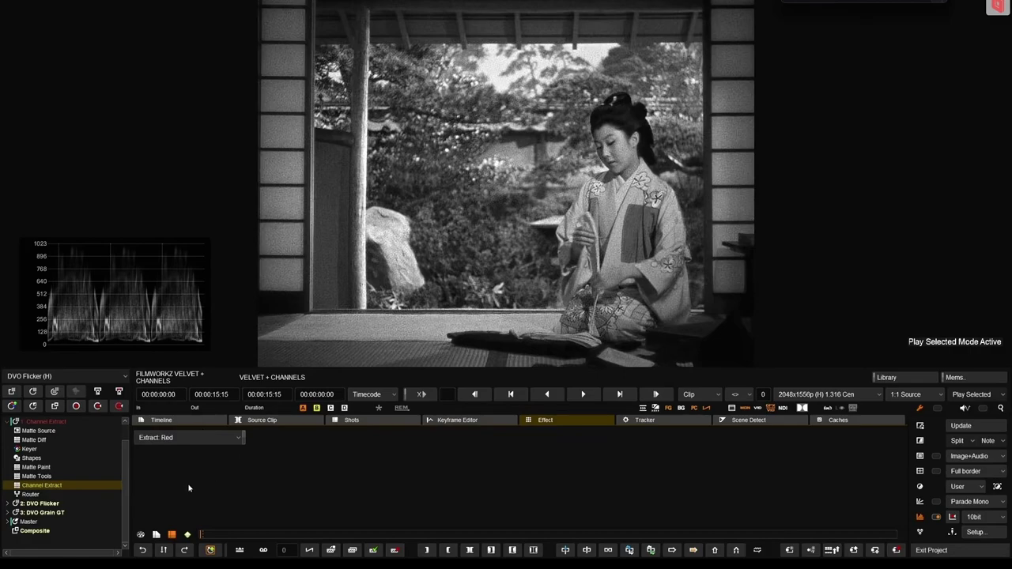
{"action": "left_click", "coordinate": [188, 438]}
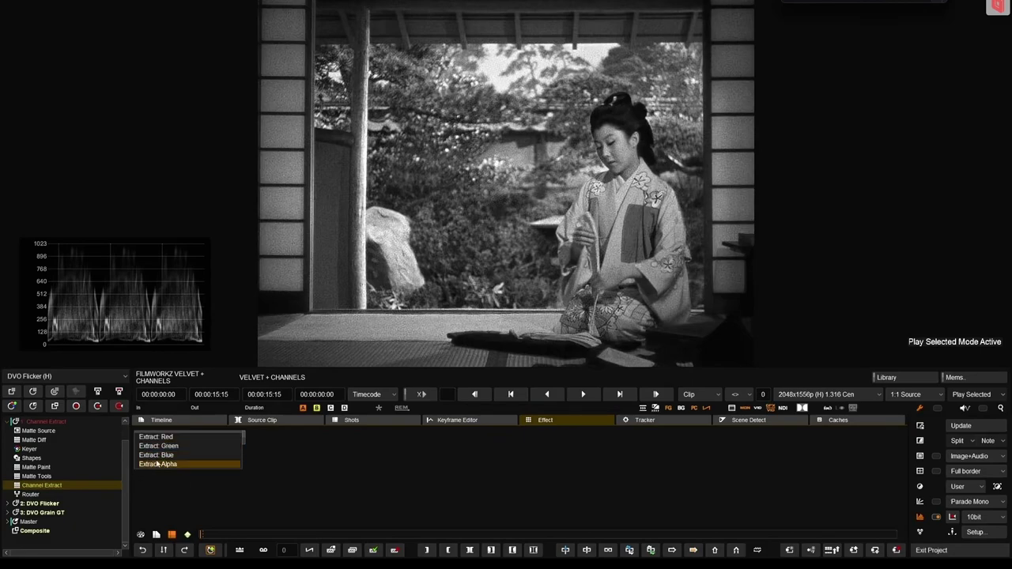
{"action": "left_click", "coordinate": [175, 438]}
Step: Play the V3 clip's extracted red channel from the start in the enlarged viewer and stop playback
{"action": "left_click", "coordinate": [174, 420]}
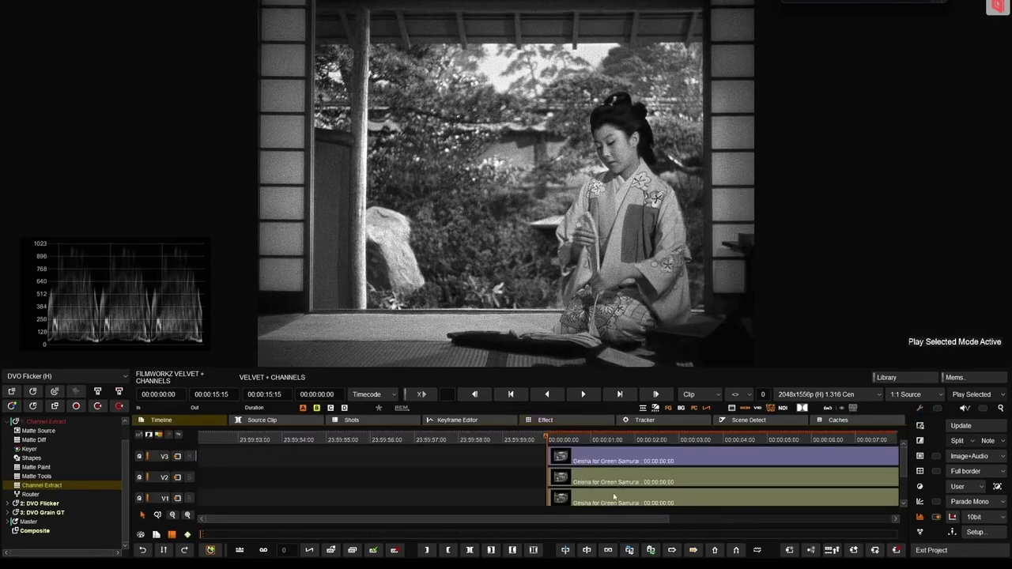
{"action": "scroll", "coordinate": [213, 469], "scroll_direction": "up", "scroll_amount": 2}
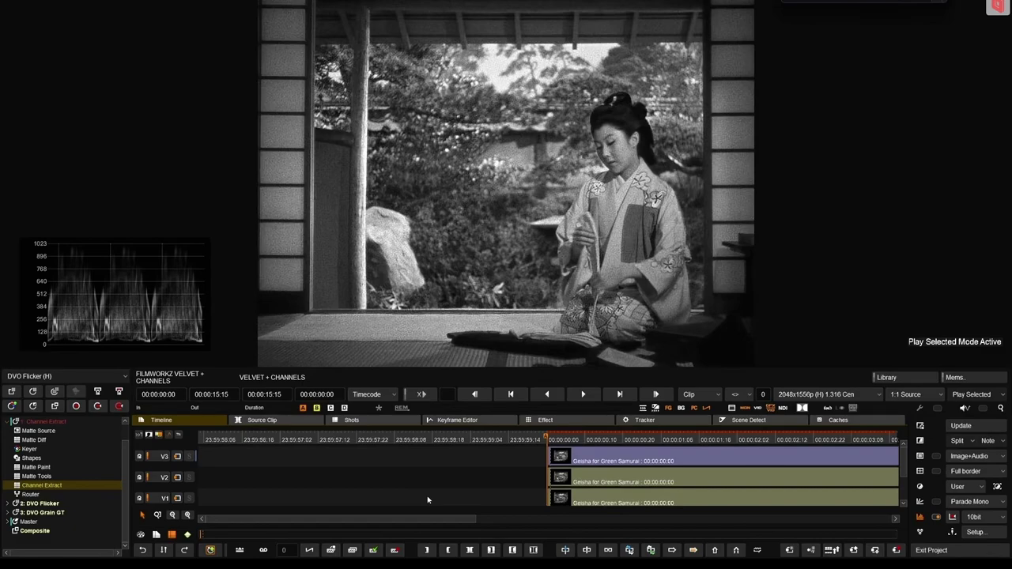
{"action": "left_click", "coordinate": [543, 420]}
{"action": "key", "text": "Tab"}
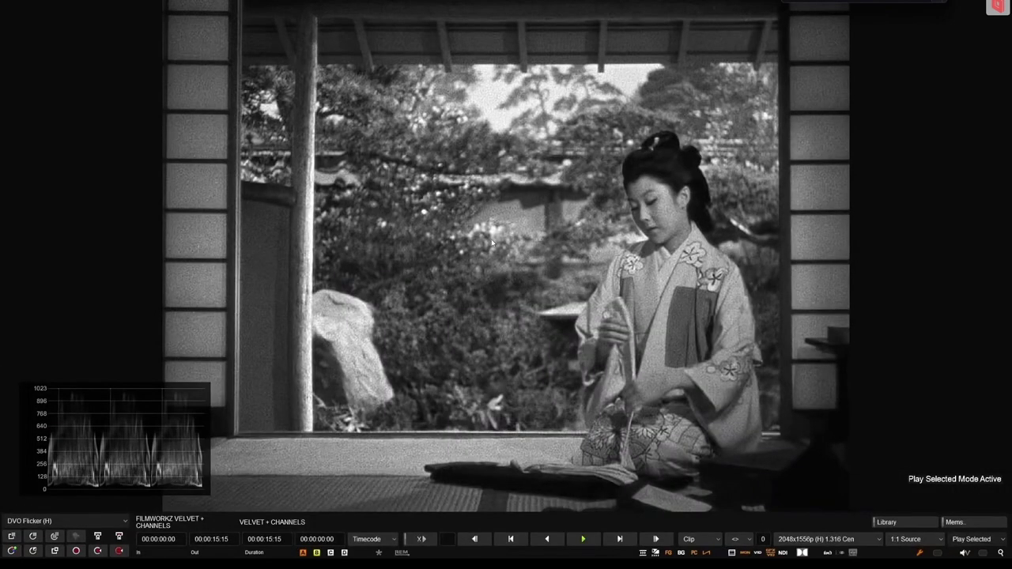
{"action": "key", "text": "space"}
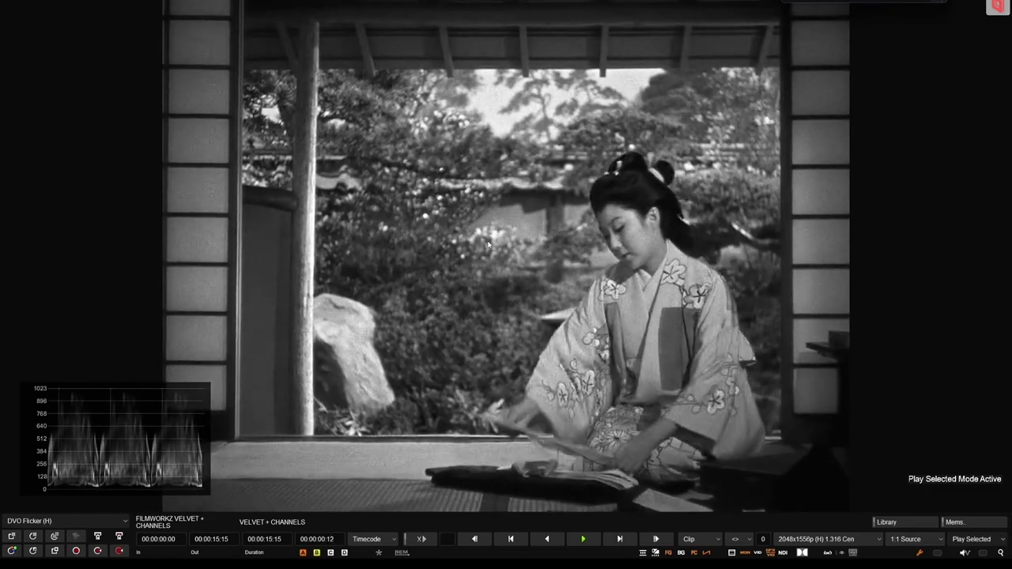
{"action": "key", "text": "space"}
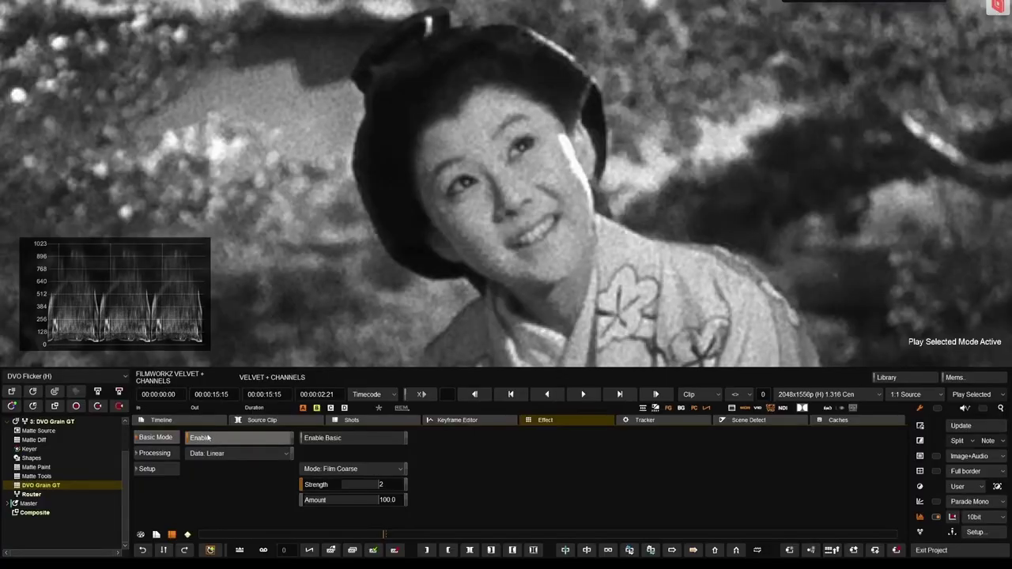
Step: Toggle DVO Grain GT off and on for the V3 clip to compare the grain, and fit the frame in the viewer
{"action": "left_click", "coordinate": [207, 437]}
{"action": "left_click", "coordinate": [206, 437]}
{"action": "left_click", "coordinate": [207, 436]}
{"action": "left_click", "coordinate": [207, 437]}
{"action": "key", "text": "f"}
Step: Select the V2 clip and review its Channel Extract, DVO Flicker and DVO Grain GT settings
{"action": "left_click", "coordinate": [167, 422]}
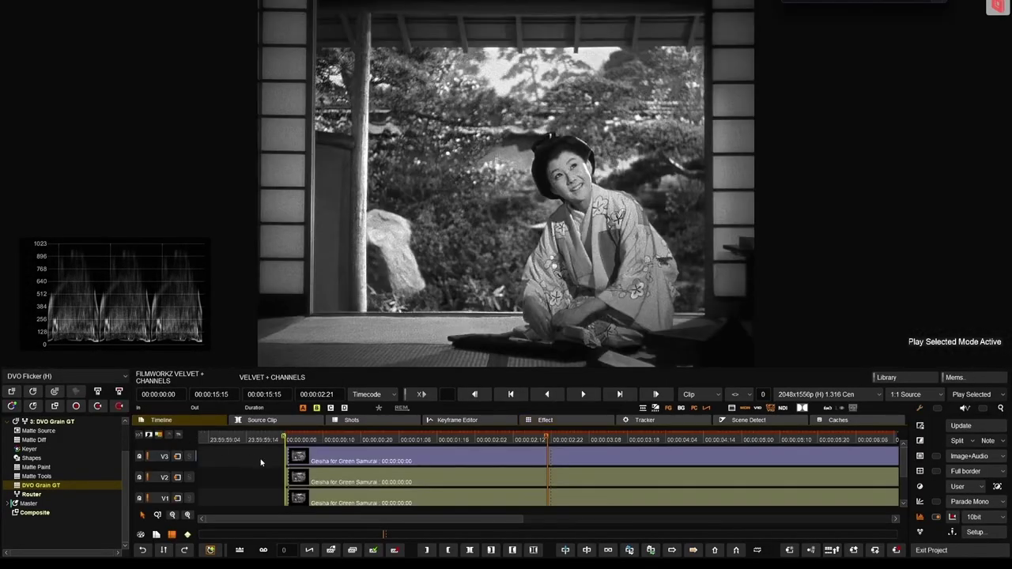
{"action": "left_click", "coordinate": [177, 470]}
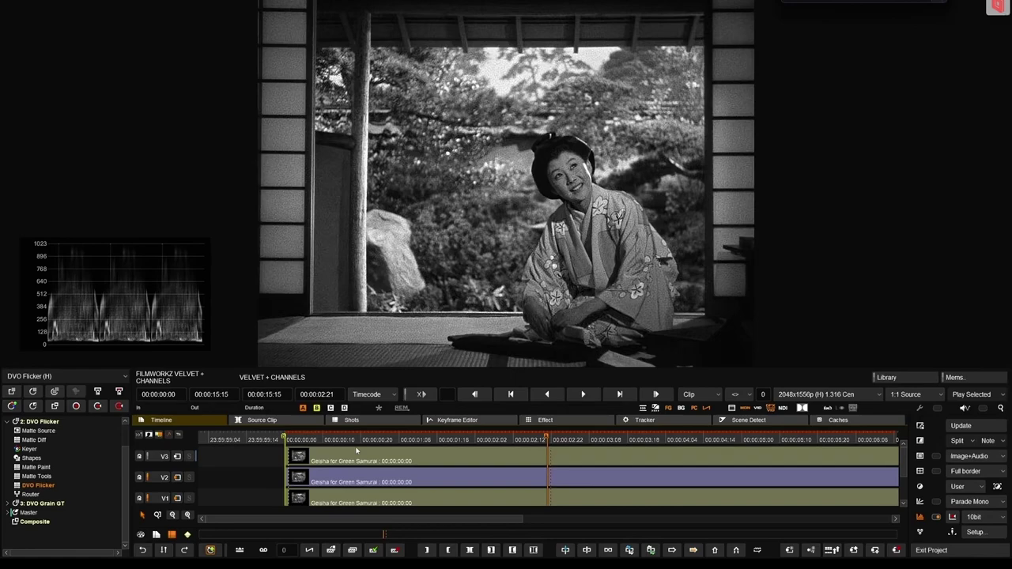
{"action": "scroll", "coordinate": [99, 474], "scroll_direction": "up", "scroll_amount": 1}
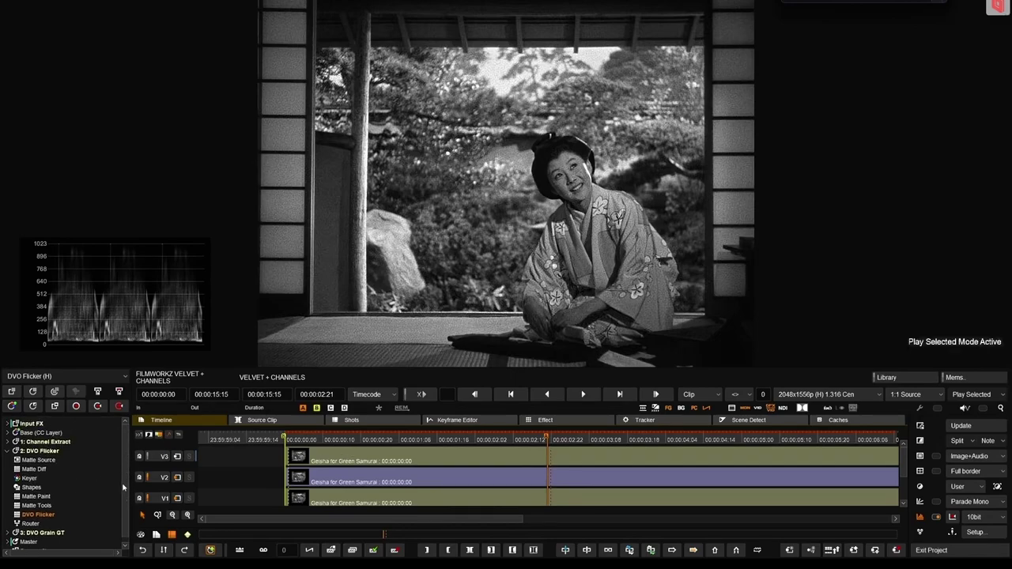
{"action": "left_click", "coordinate": [48, 516]}
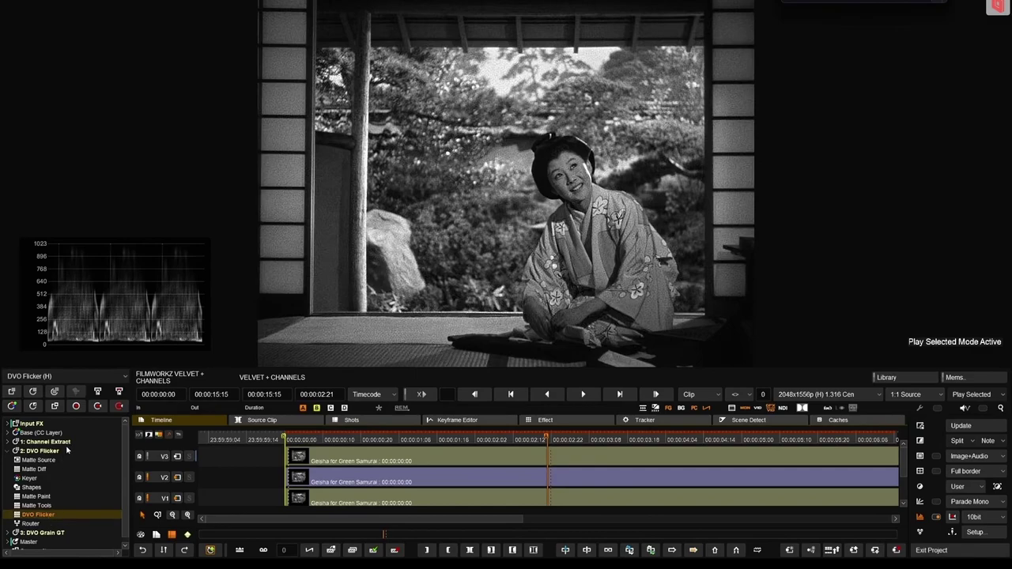
{"action": "left_click", "coordinate": [66, 444]}
{"action": "left_click", "coordinate": [56, 484]}
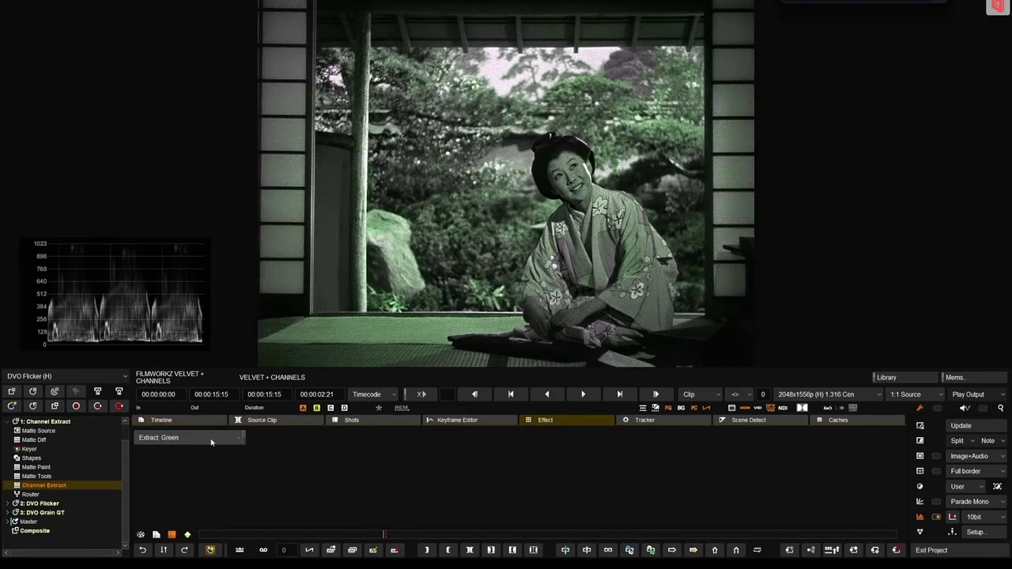
{"action": "left_click", "coordinate": [65, 506]}
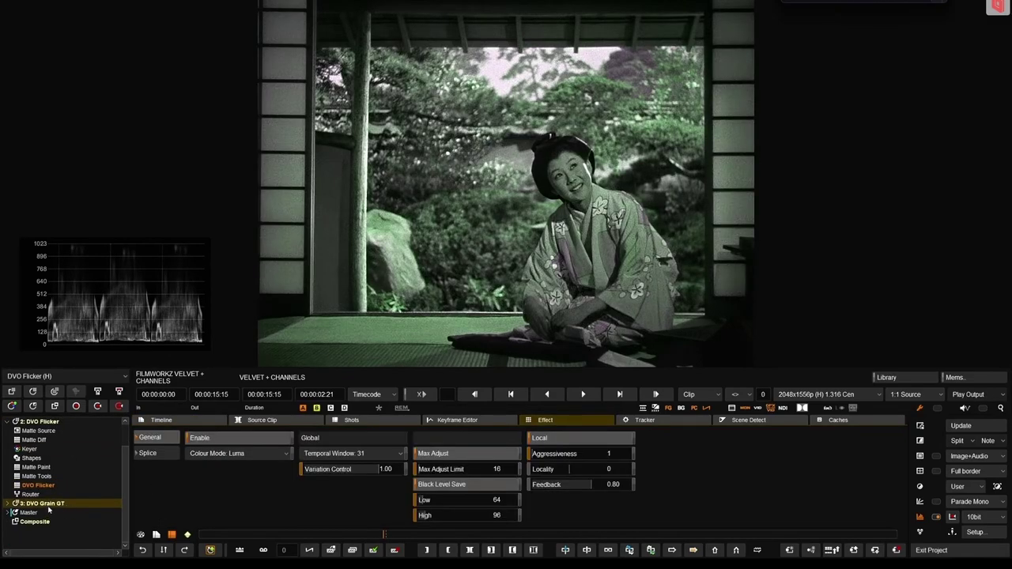
{"action": "left_click", "coordinate": [54, 505]}
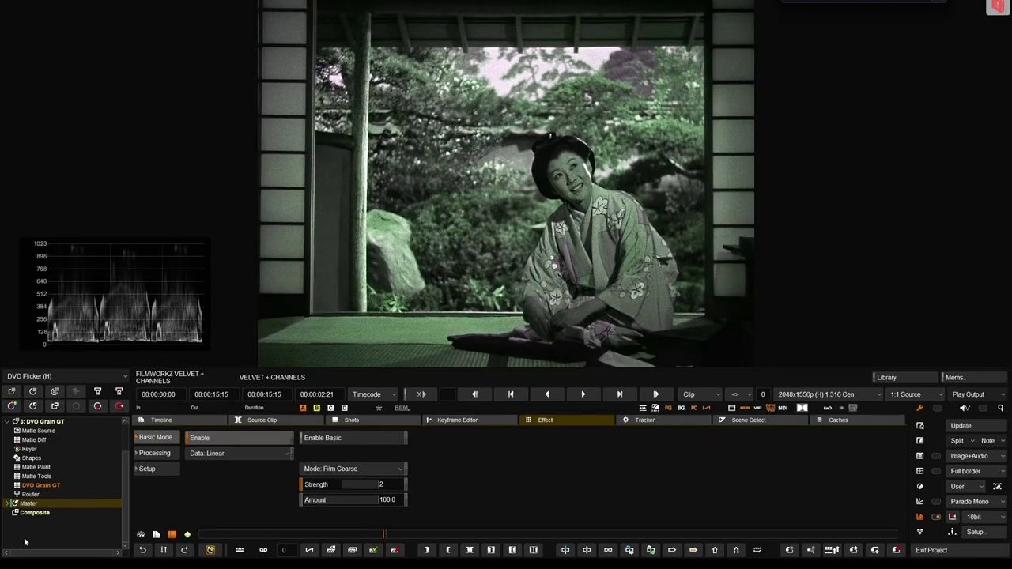
Step: Select the V1 clip and review its Channel Extract and DVO Flicker settings
{"action": "left_click", "coordinate": [181, 420]}
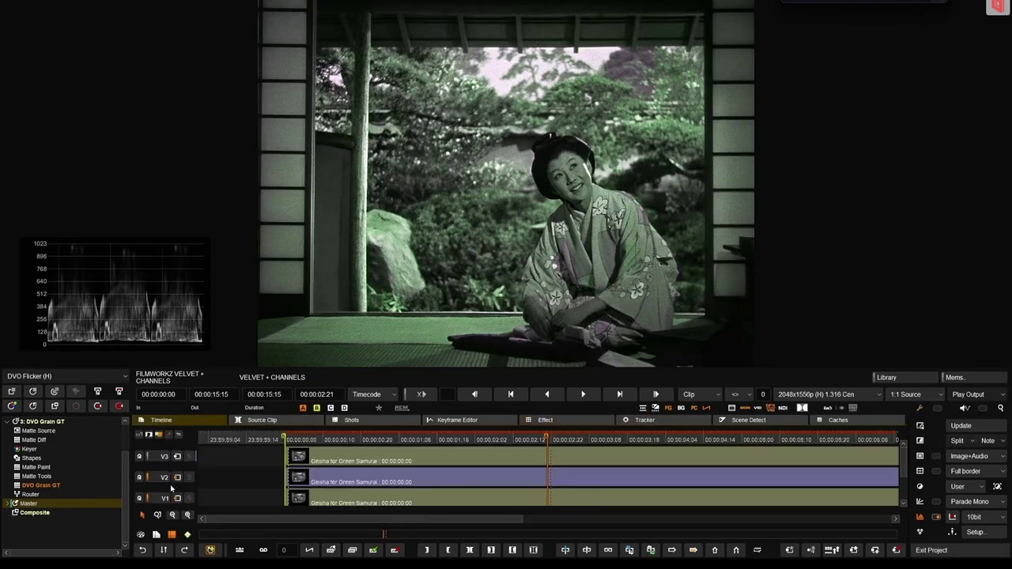
{"action": "left_click", "coordinate": [175, 490]}
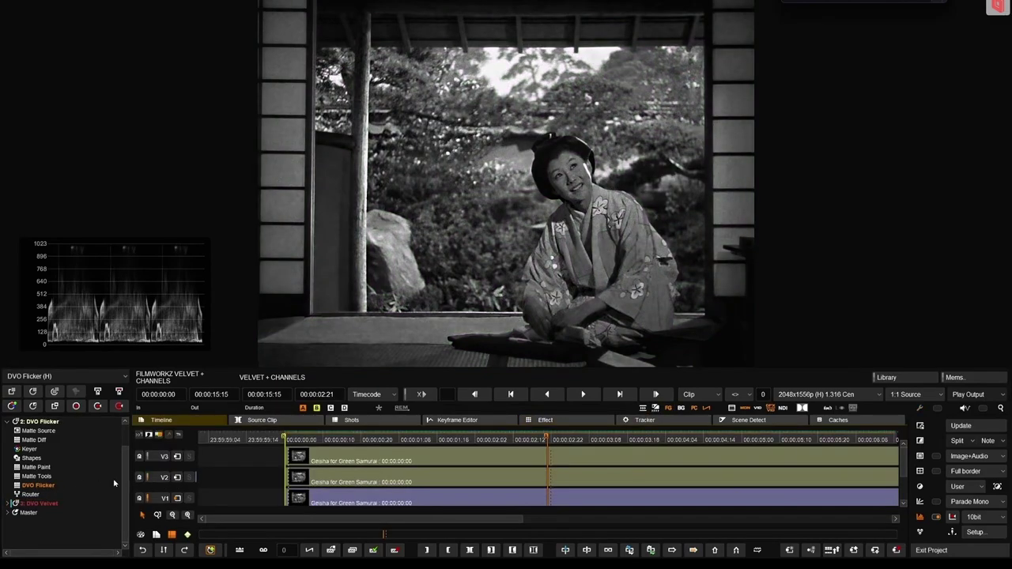
{"action": "scroll", "coordinate": [122, 477], "scroll_direction": "up", "scroll_amount": 2}
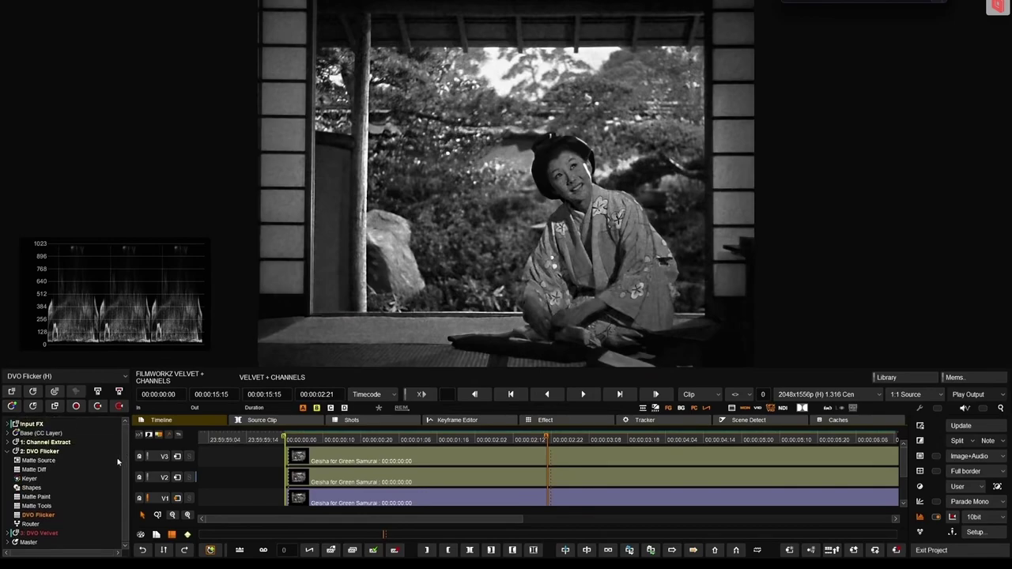
{"action": "left_click", "coordinate": [49, 443]}
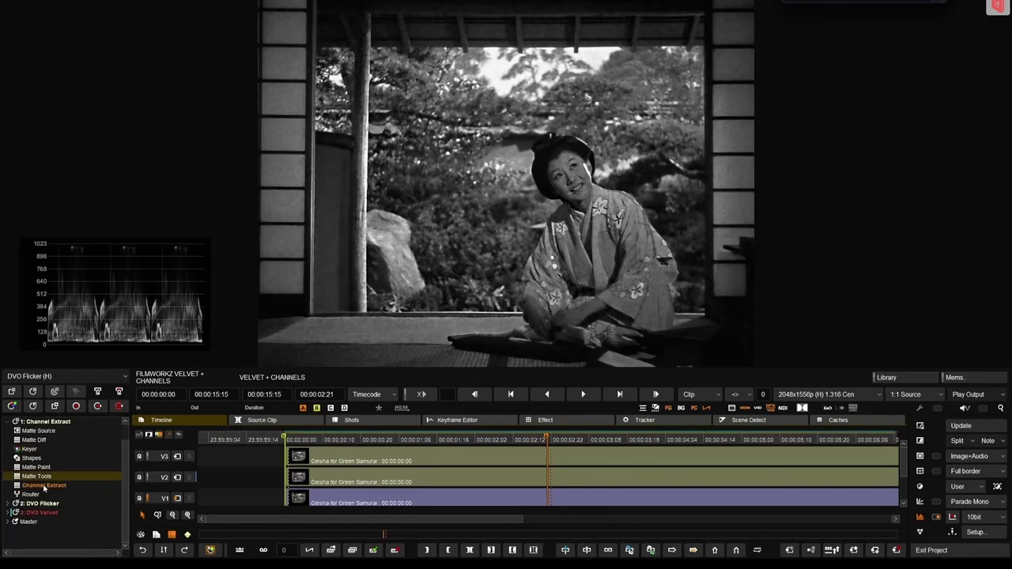
{"action": "left_click", "coordinate": [44, 486]}
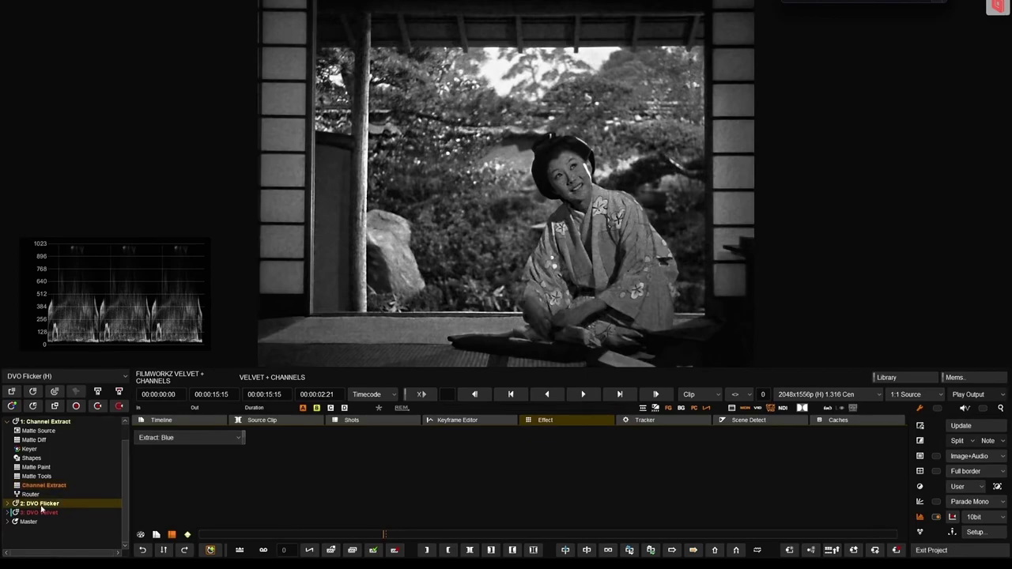
{"action": "left_click", "coordinate": [41, 504]}
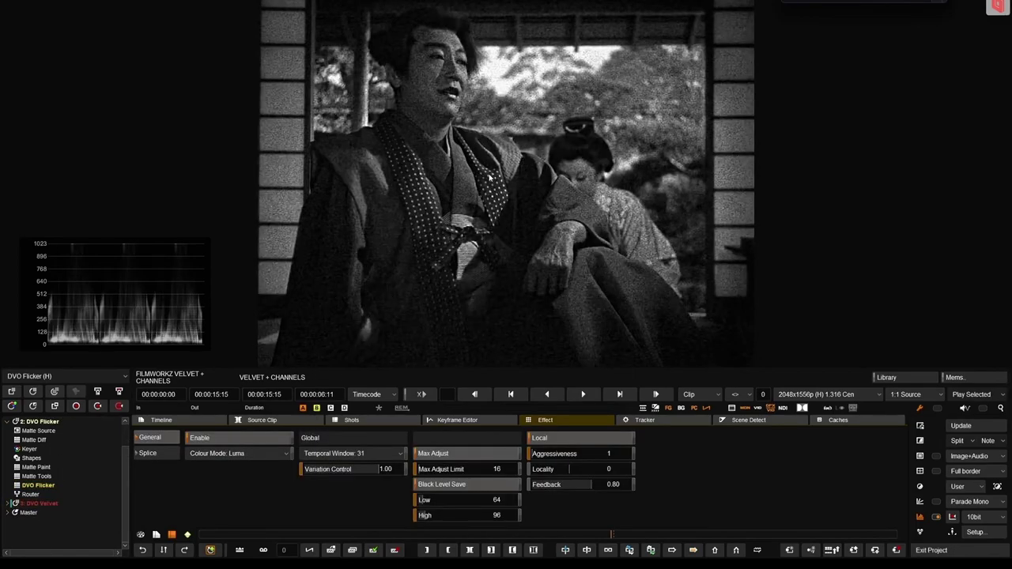
Step: Scrub the V1 clip to 00:00:08:14 and examine the blue channel's grain in the enlarged viewer
{"action": "left_click", "coordinate": [511, 535]}
{"action": "left_click_drag", "start_coordinate": [449, 540], "coordinate": [328, 535]}
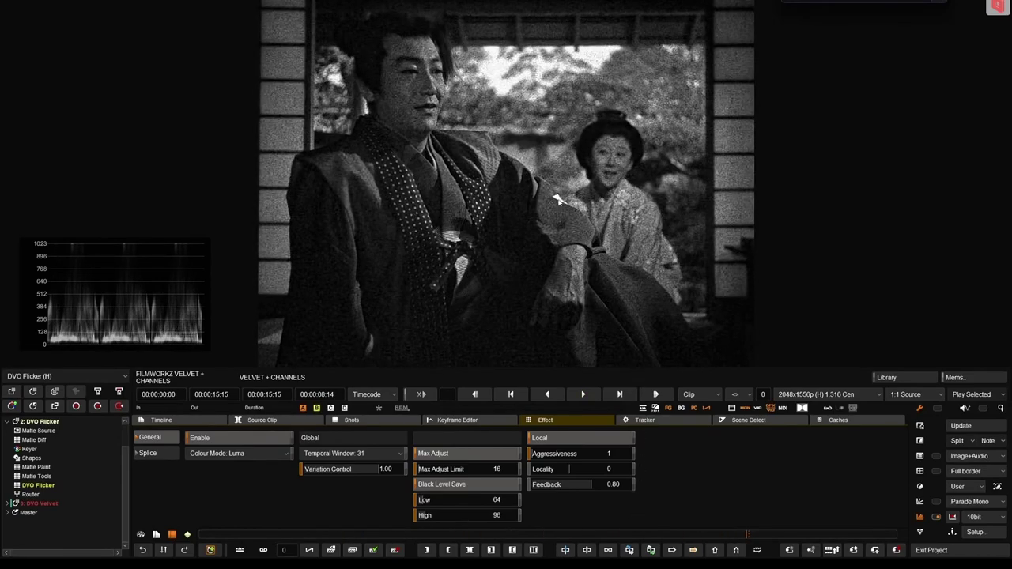
{"action": "left_click_drag", "start_coordinate": [560, 202], "coordinate": [569, 202]}
{"action": "key", "text": "Tab"}
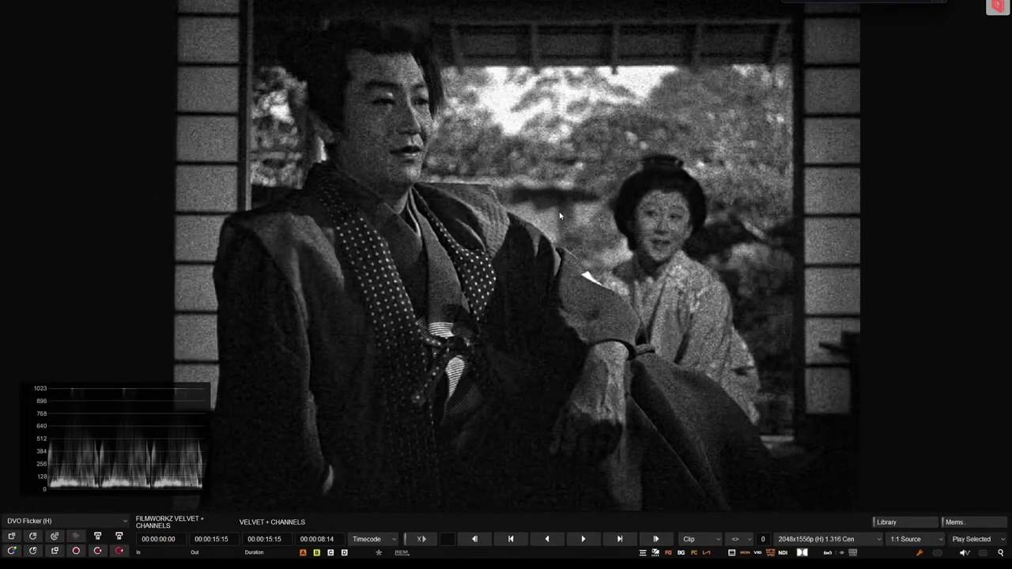
{"action": "key", "text": "Tab"}
Step: Open the V1 clip's DVO Velvet settings and inspect the effect on the samurai's face up close
{"action": "left_click", "coordinate": [56, 506]}
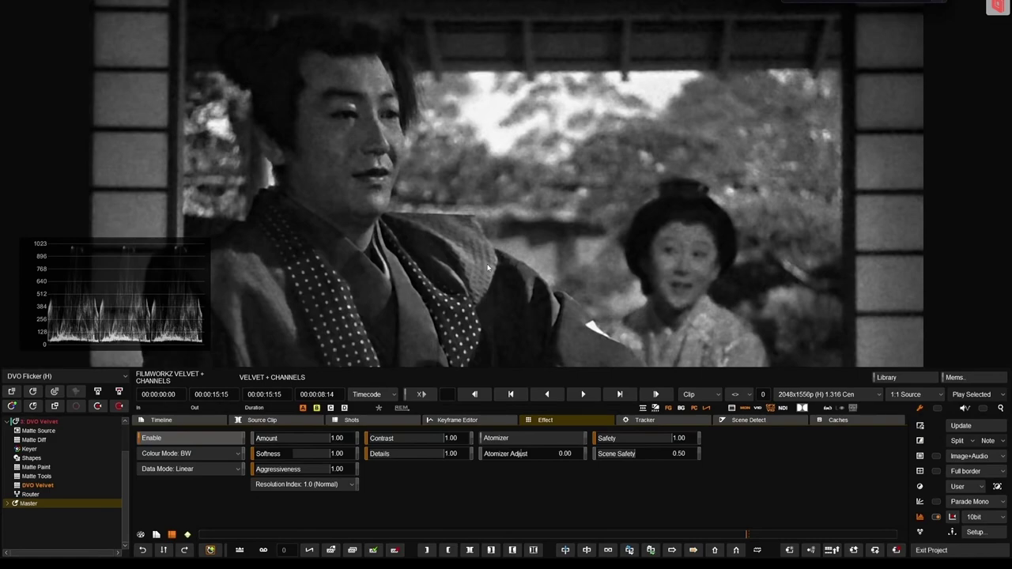
{"action": "key", "text": "space"}
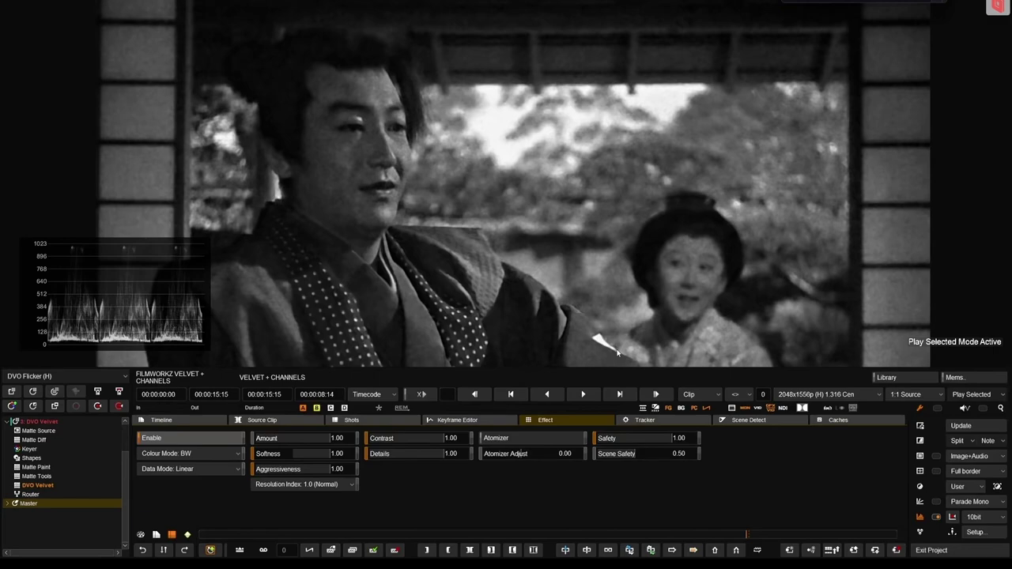
{"action": "left_click_drag", "start_coordinate": [351, 149], "coordinate": [403, 174]}
{"action": "scroll", "coordinate": [402, 174], "scroll_direction": "up", "scroll_amount": 5}
{"action": "left_click_drag", "start_coordinate": [506, 258], "coordinate": [385, 167]}
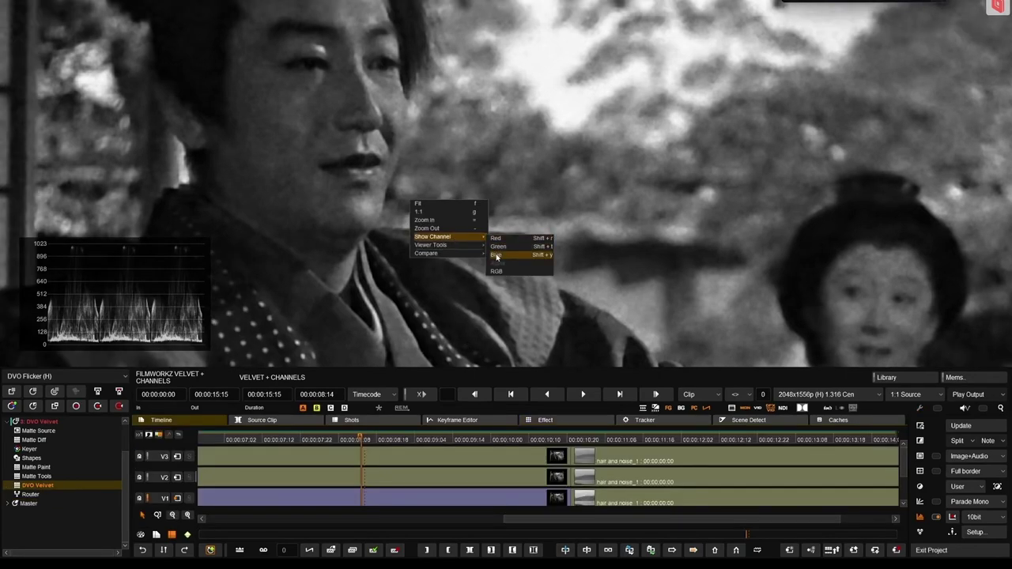
Step: Show only the blue channel in the viewer and repeatedly compare the samurai's face with and without processing
{"action": "left_click", "coordinate": [496, 256]}
{"action": "key", "text": "b"}
{"action": "key", "text": "b"}
{"action": "key", "text": "b"}
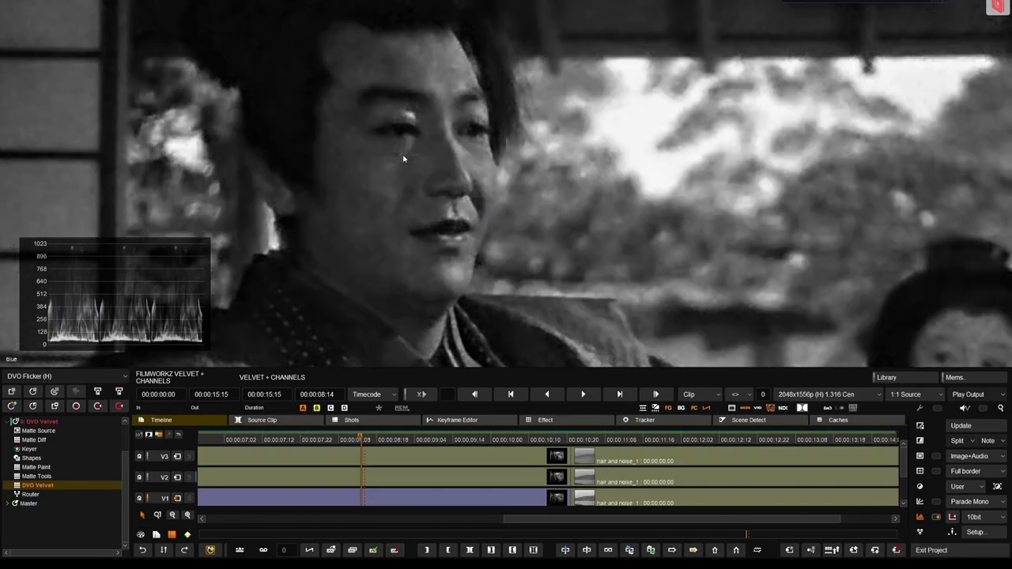
{"action": "key", "text": "b"}
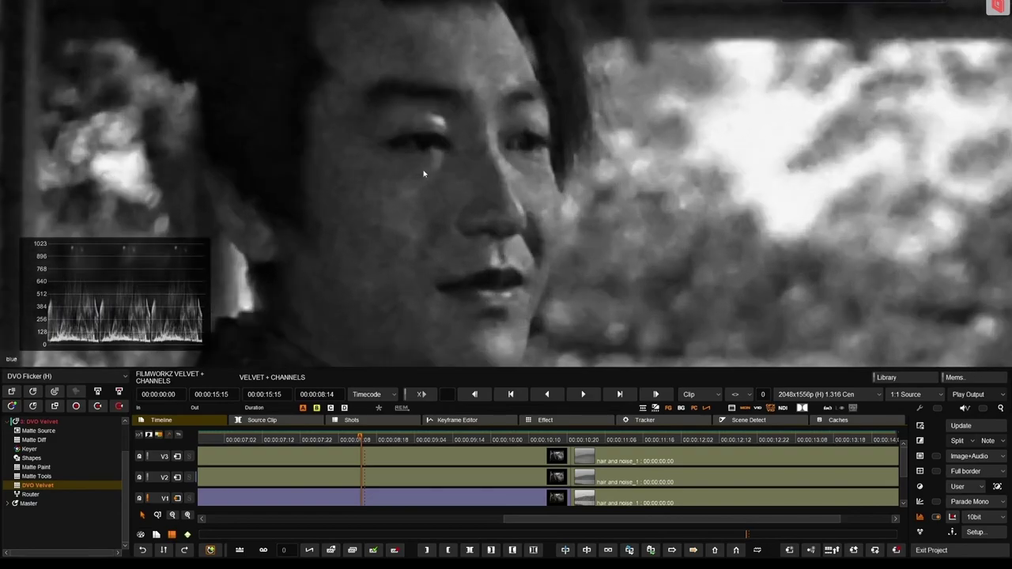